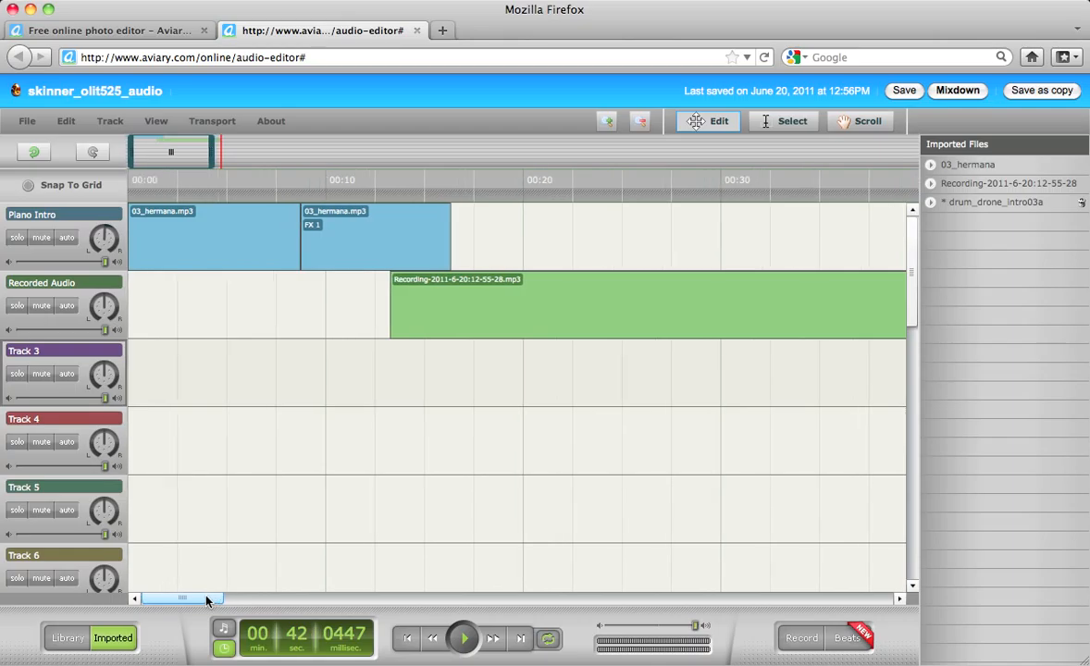
- Copy the first piano clip from the Piano Intro track and paste it into Track 3 at about 41 seconds
{"action": "left_click", "coordinate": [256, 260]}
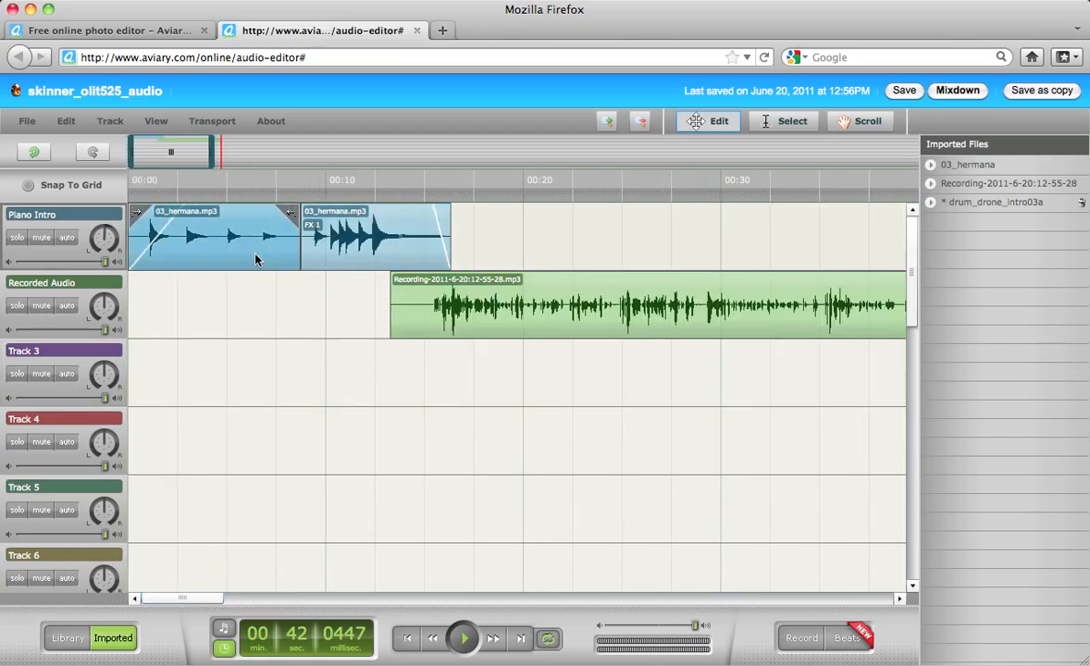
{"action": "left_click", "coordinate": [77, 127]}
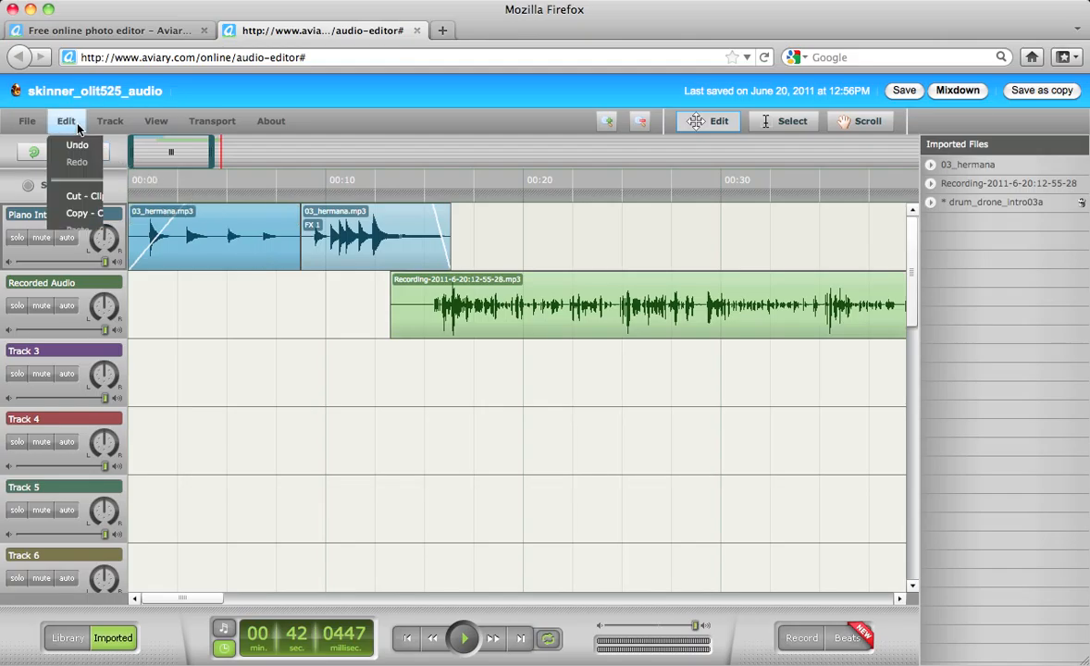
{"action": "left_click", "coordinate": [96, 211]}
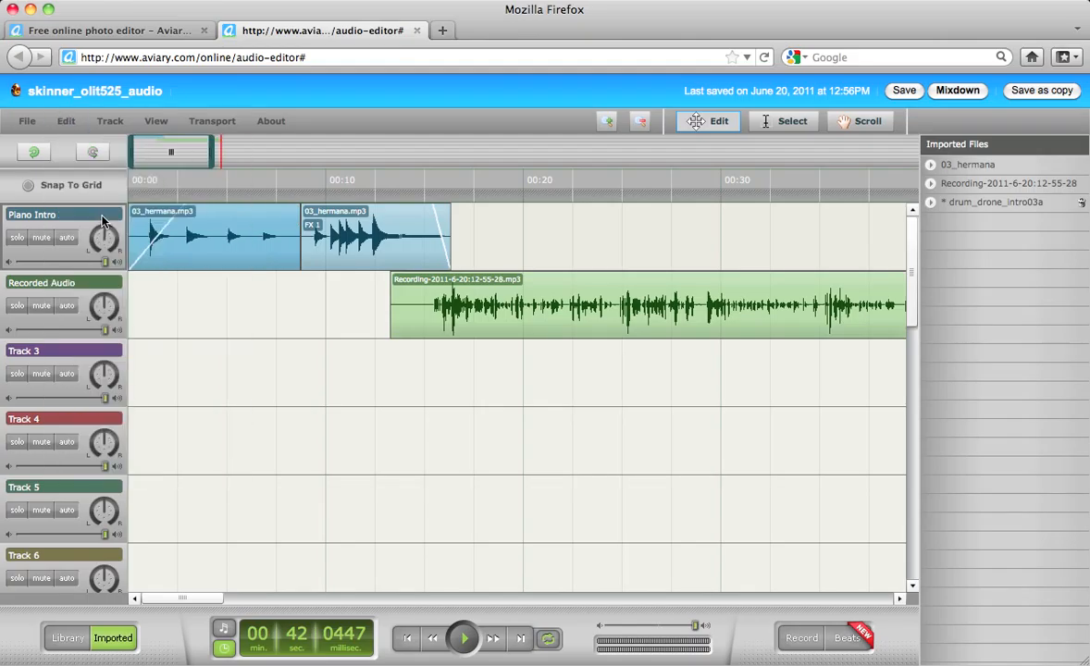
{"action": "left_click_drag", "start_coordinate": [203, 601], "coordinate": [246, 600]}
{"action": "left_click_drag", "start_coordinate": [564, 196], "coordinate": [515, 202]}
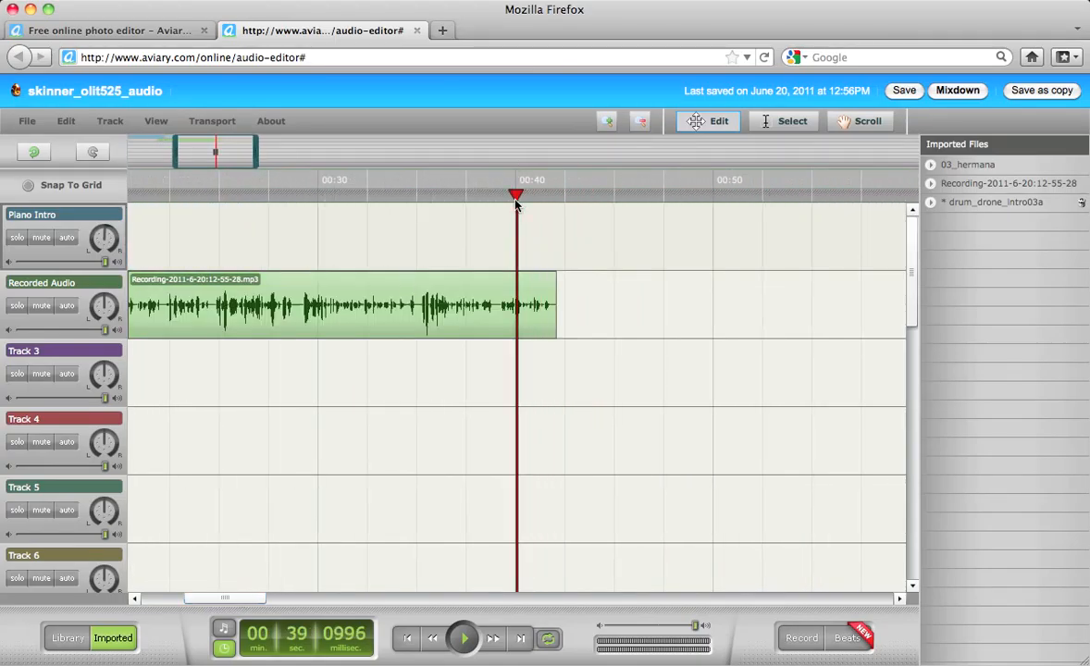
{"action": "left_click", "coordinate": [540, 382]}
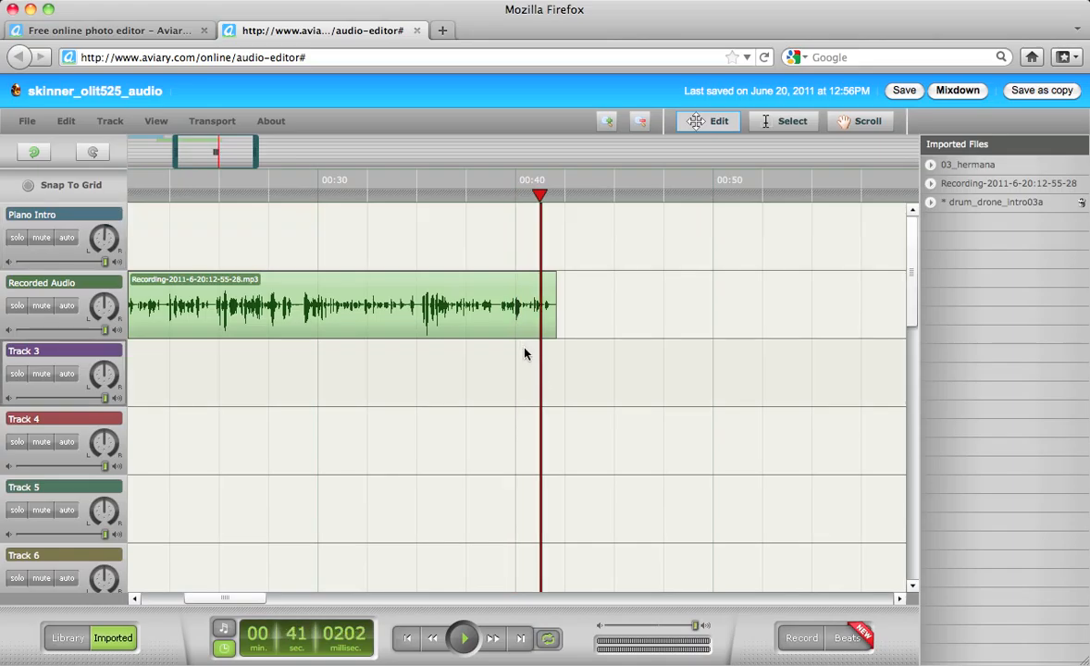
{"action": "left_click", "coordinate": [67, 119]}
{"action": "left_click", "coordinate": [92, 230]}
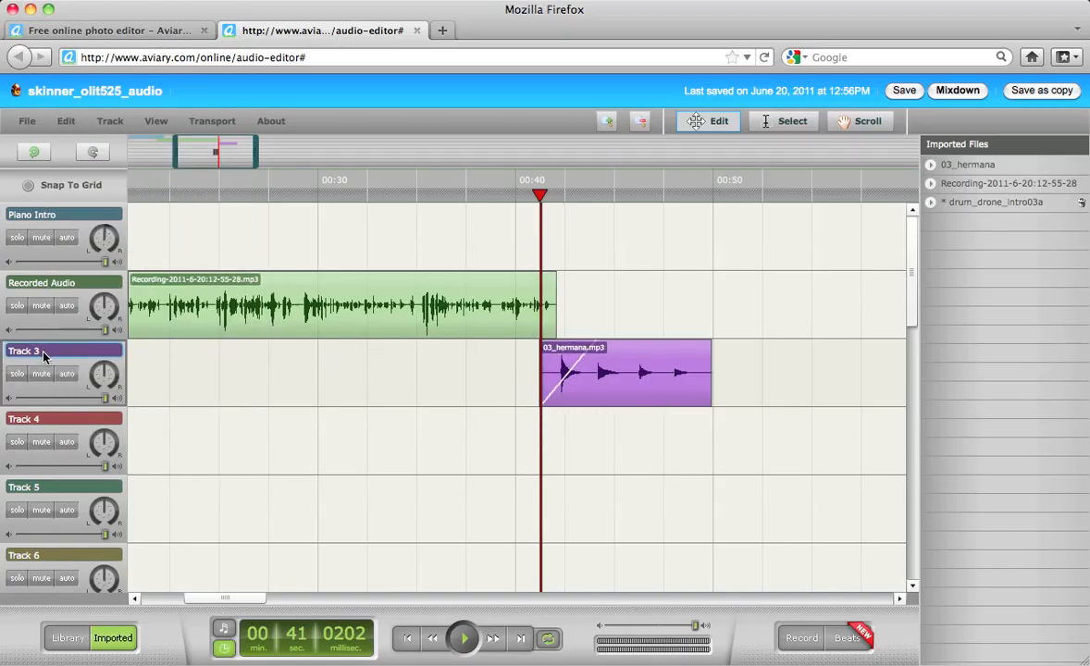
- Rename Track 3 as Piano Outro and shift its pasted clip to start at about 40 seconds, overlapping the end of the recording
{"action": "key", "text": "BackSpace"}
{"action": "key", "text": "BackSpace"}
{"action": "left_click", "coordinate": [448, 360]}
{"action": "left_click_drag", "start_coordinate": [659, 359], "coordinate": [634, 359]}
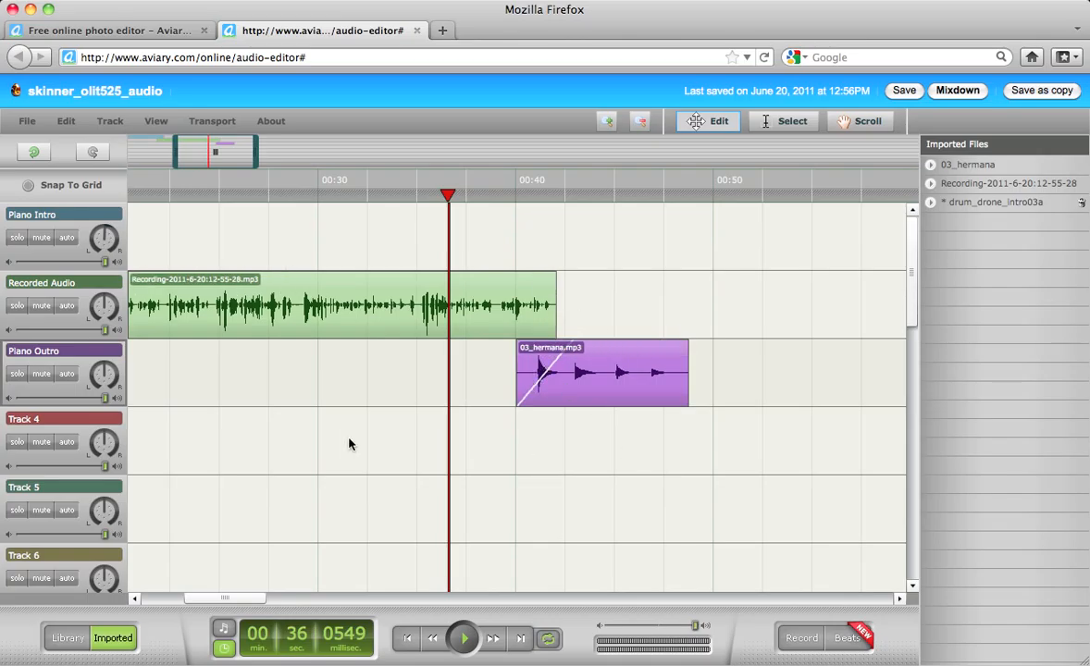
- Show the fade automation for Piano Outro, shorten the clip's fade-in and add a fade-out starting just before its last note
{"action": "left_click", "coordinate": [66, 374]}
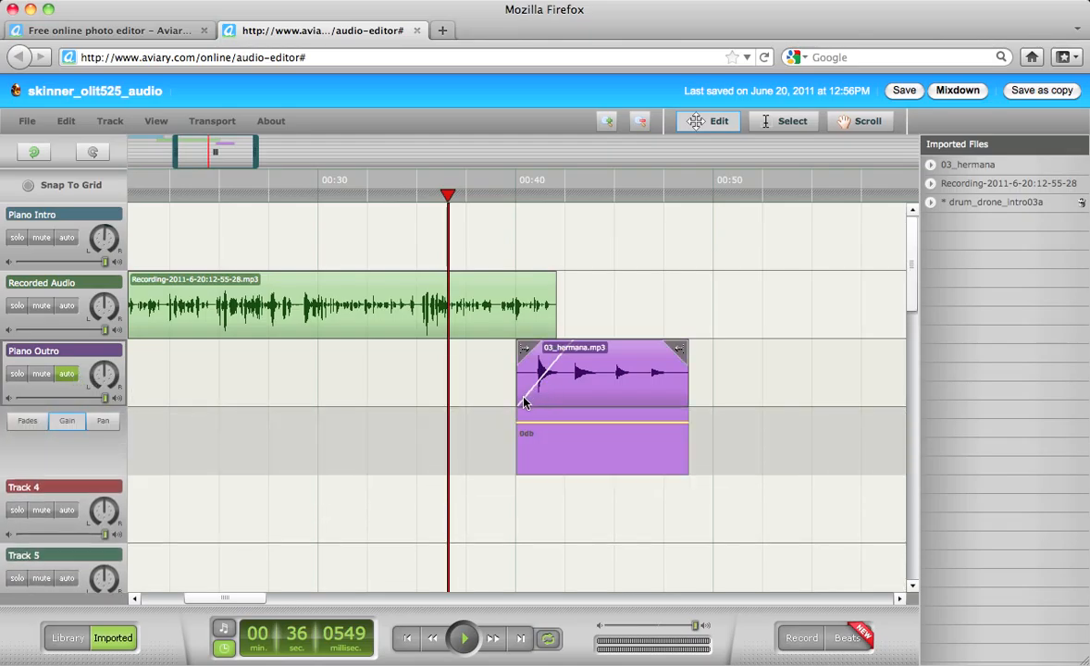
{"action": "left_click", "coordinate": [27, 422]}
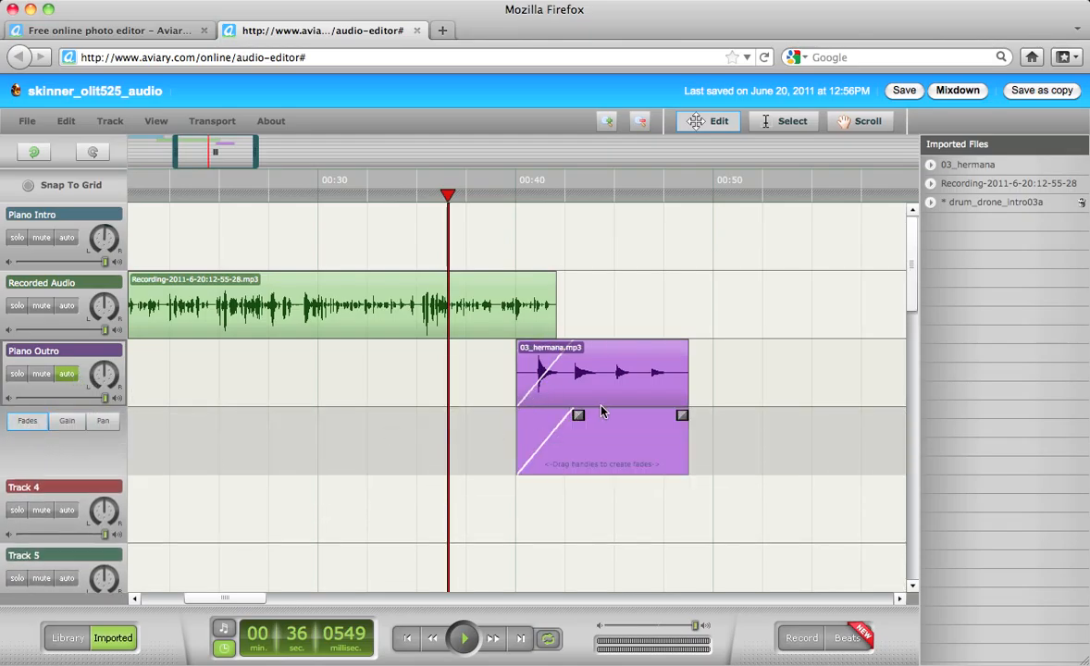
{"action": "left_click_drag", "start_coordinate": [567, 418], "coordinate": [551, 418]}
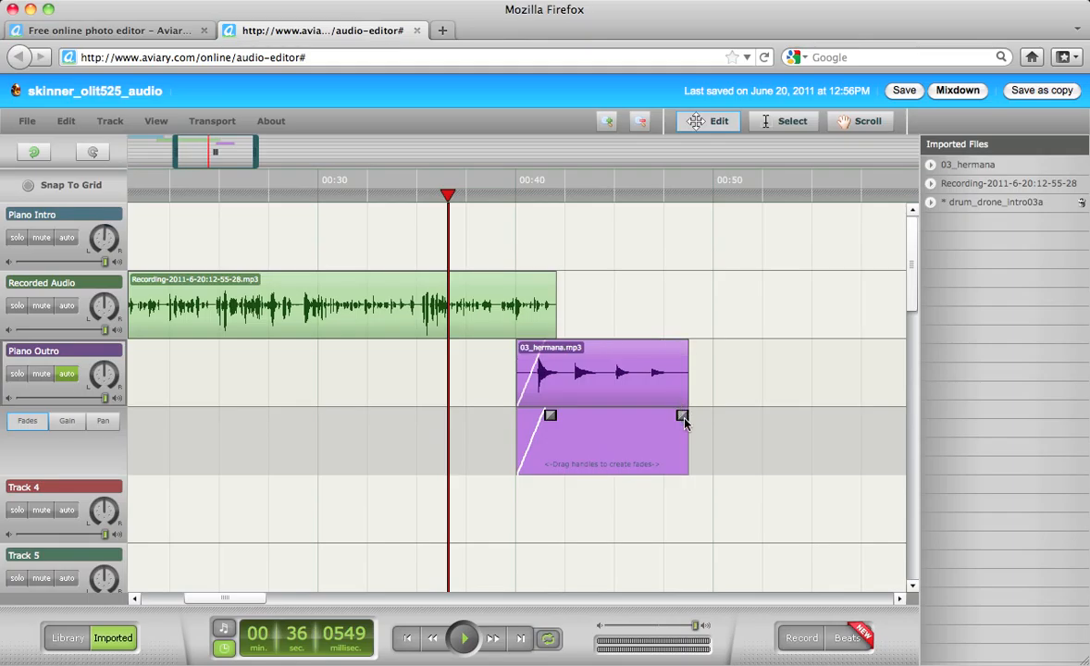
{"action": "left_click_drag", "start_coordinate": [682, 417], "coordinate": [635, 418]}
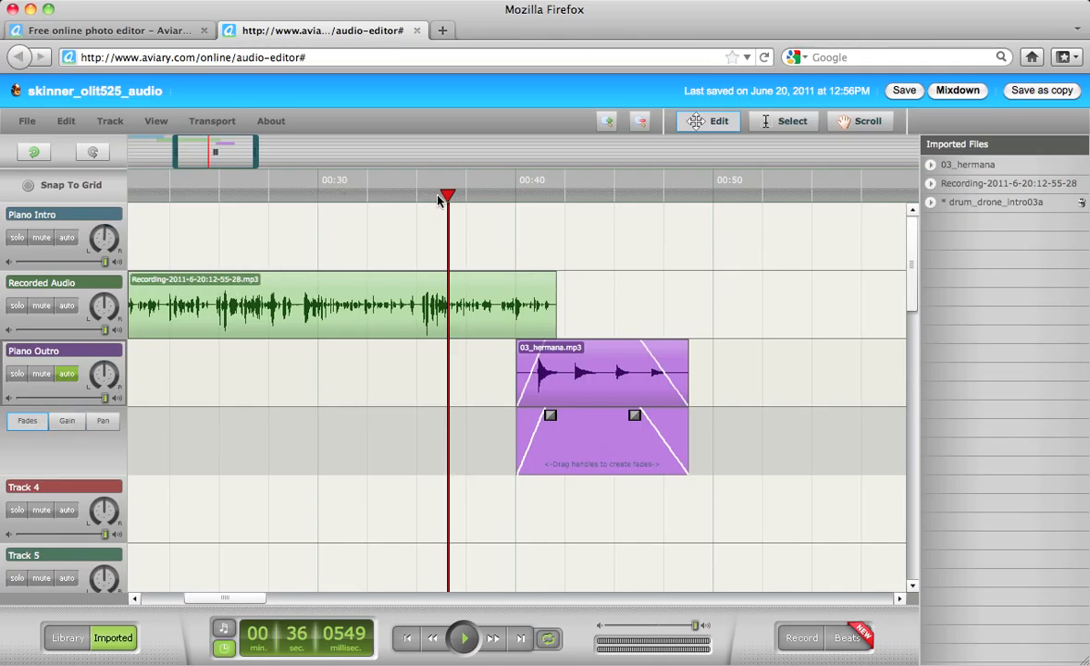
- Review the arrangement by moving the playhead through the two intro clips, the voice recording and the start of the outro
{"action": "key", "text": "space"}
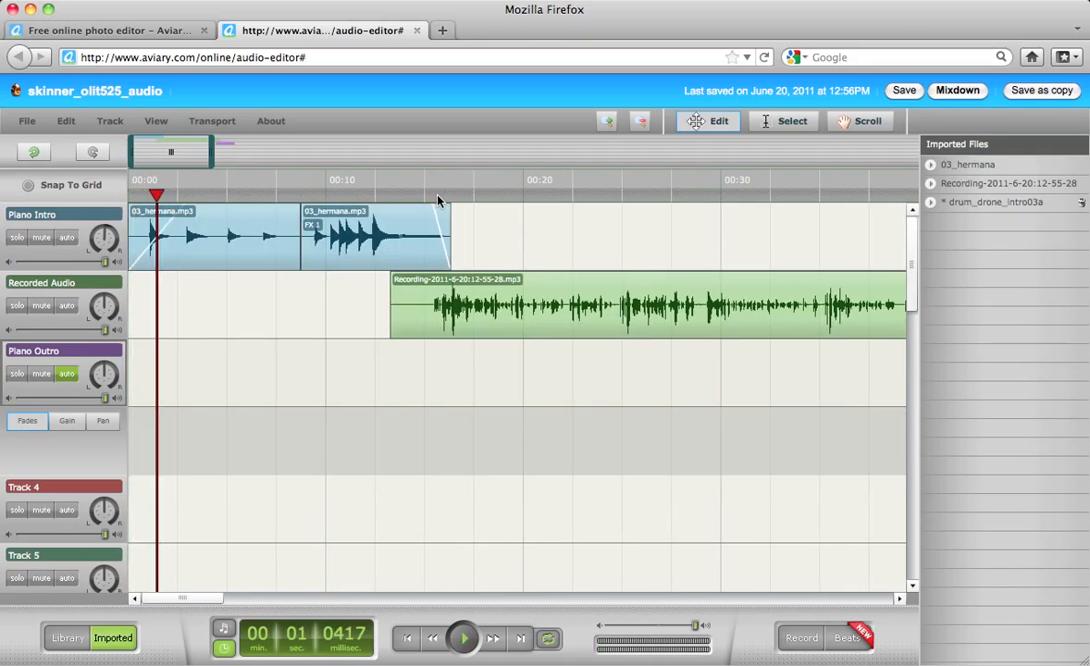
{"action": "left_click", "coordinate": [153, 194]}
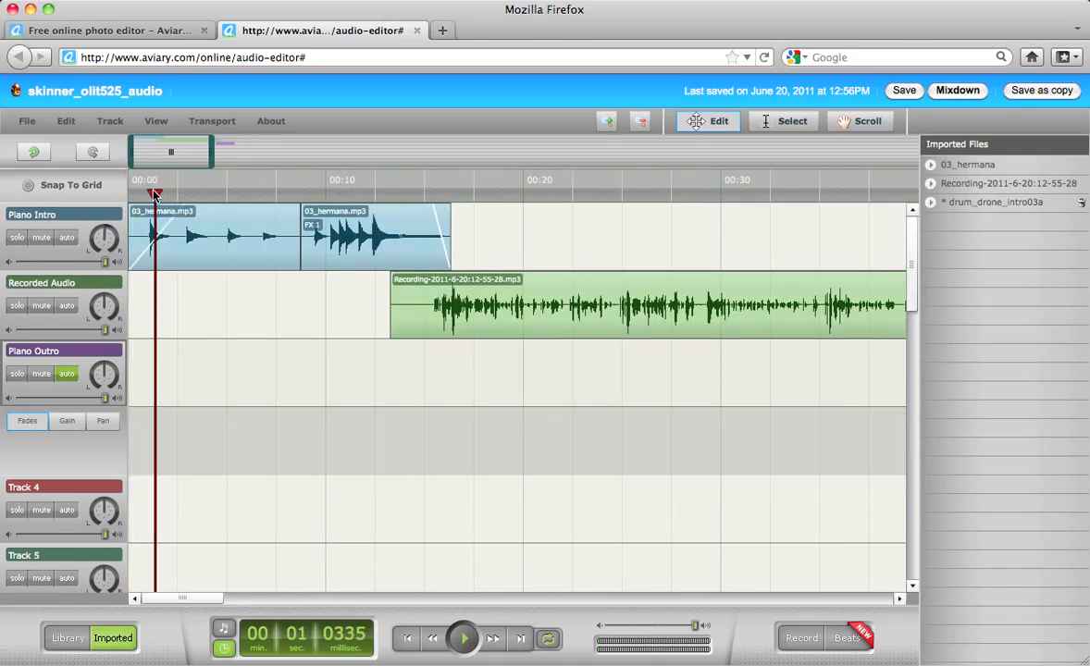
{"action": "left_click_drag", "start_coordinate": [154, 194], "coordinate": [140, 195]}
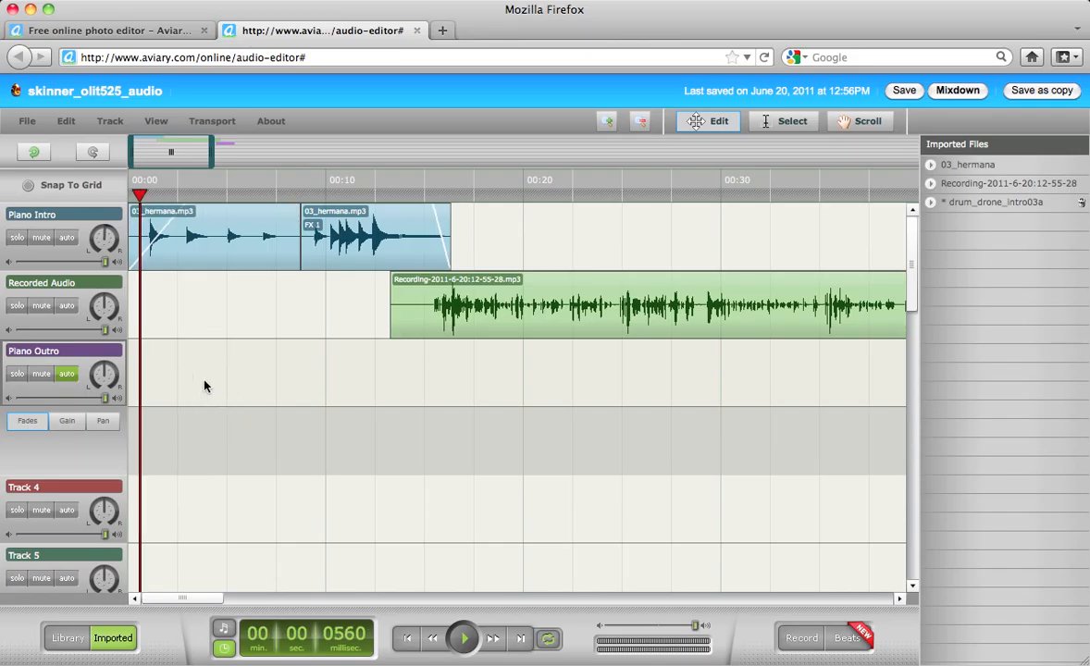
{"action": "mouse_move", "coordinate": [199, 215]}
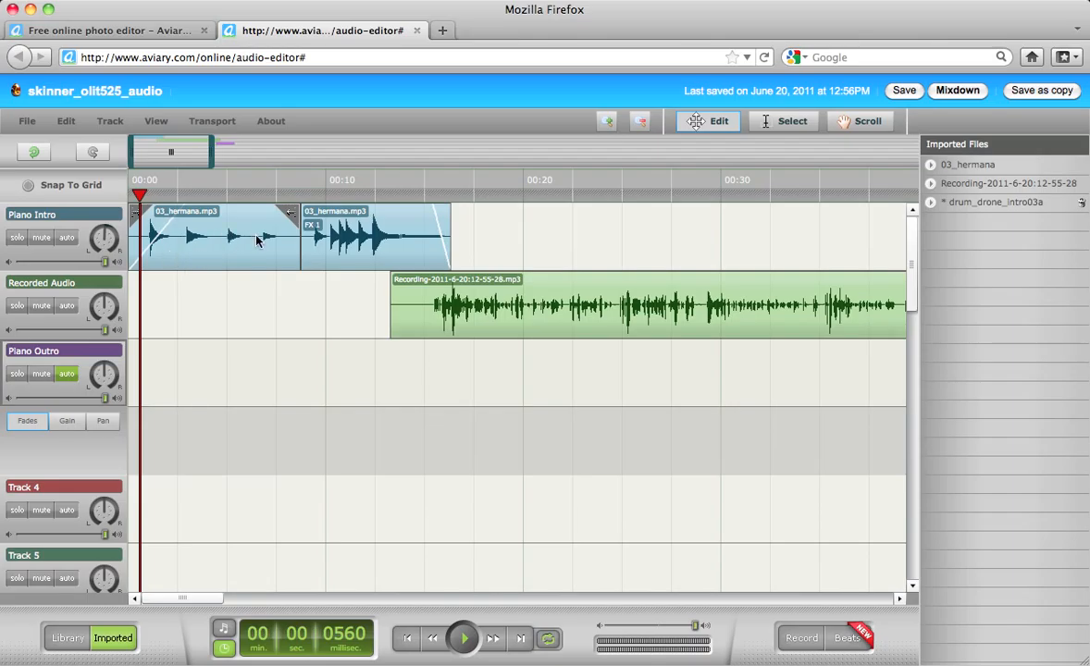
{"action": "mouse_move", "coordinate": [312, 239]}
{"action": "mouse_move", "coordinate": [302, 194]}
{"action": "left_mouse_down"}
{"action": "mouse_move", "coordinate": [311, 194]}
{"action": "mouse_move", "coordinate": [299, 194]}
{"action": "left_mouse_up"}
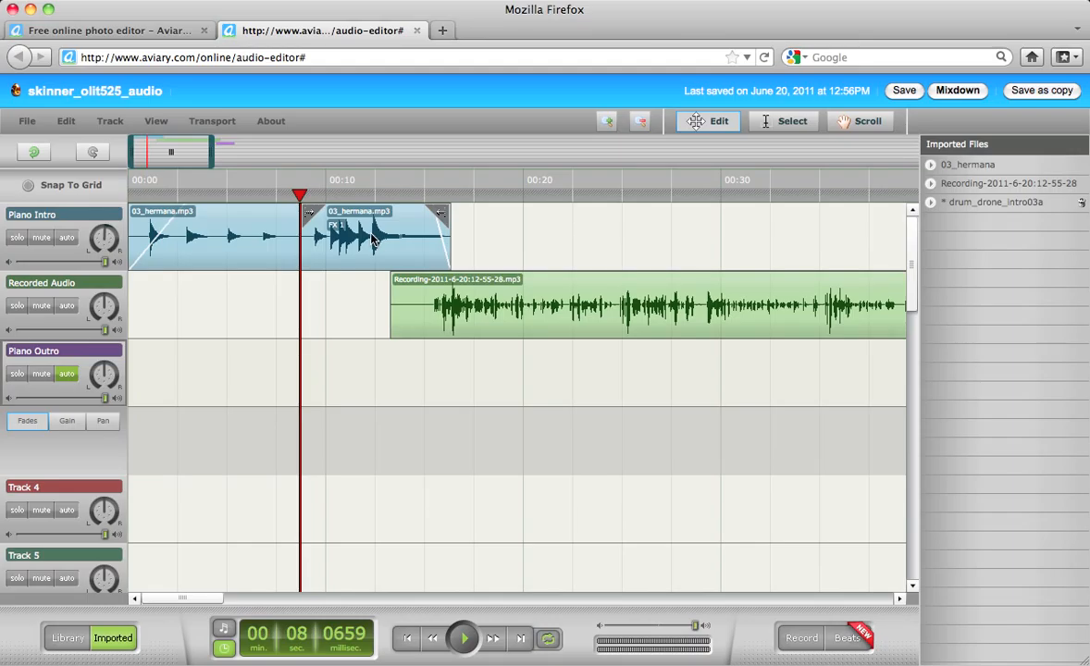
{"action": "left_click_drag", "start_coordinate": [272, 192], "coordinate": [461, 192]}
{"action": "left_click_drag", "start_coordinate": [185, 596], "coordinate": [211, 596]}
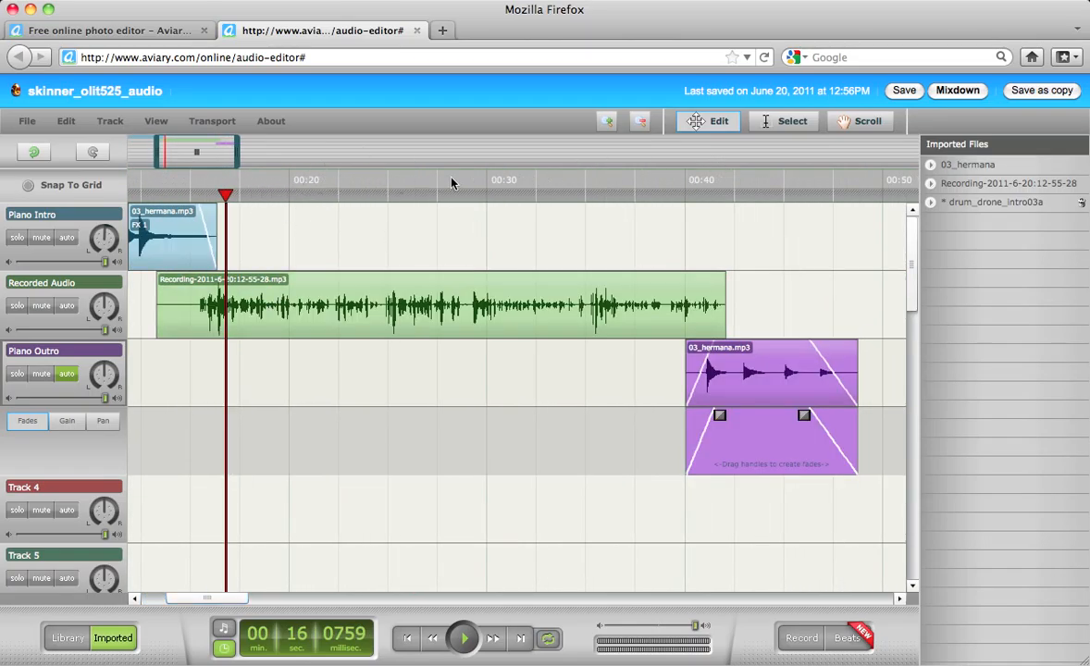
{"action": "left_click", "coordinate": [689, 193]}
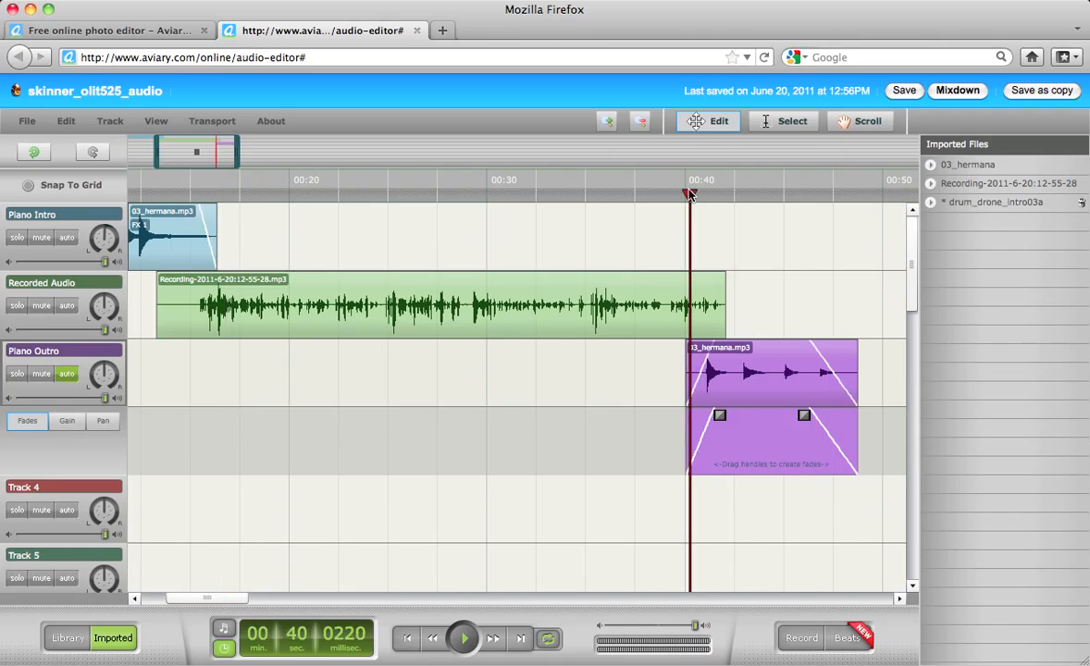
{"action": "left_click_drag", "start_coordinate": [690, 194], "coordinate": [701, 194]}
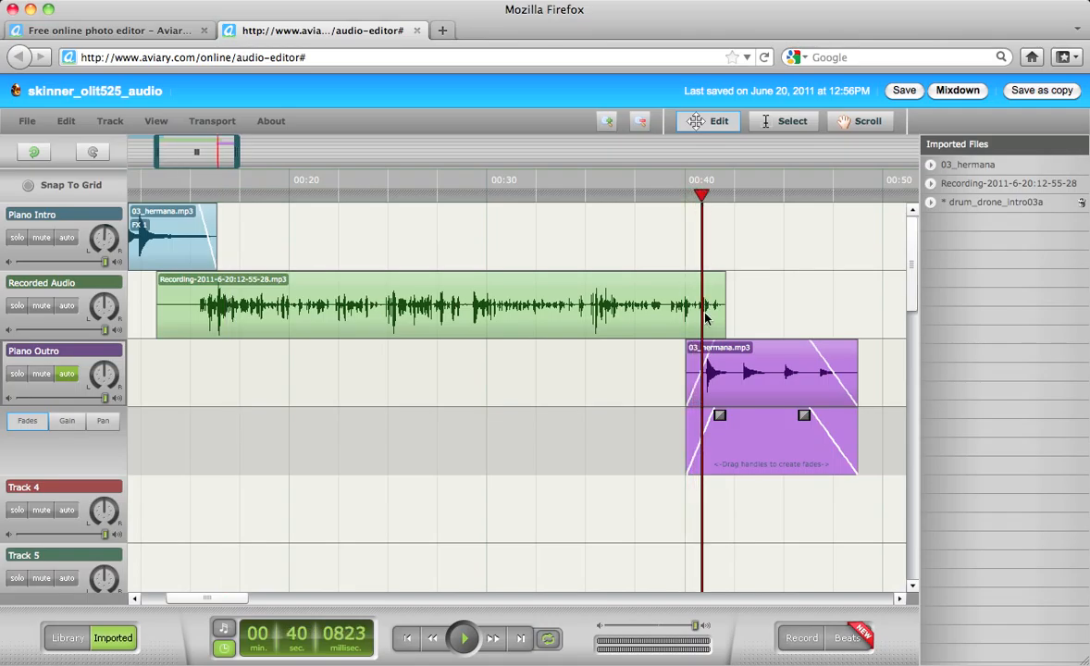
{"action": "mouse_move", "coordinate": [716, 353]}
- Lower the Piano Outro track volume to about three quarters and preview the transition from about 39.5 seconds
{"action": "left_click_drag", "start_coordinate": [83, 400], "coordinate": [79, 401]}
{"action": "left_click_drag", "start_coordinate": [82, 400], "coordinate": [84, 400]}
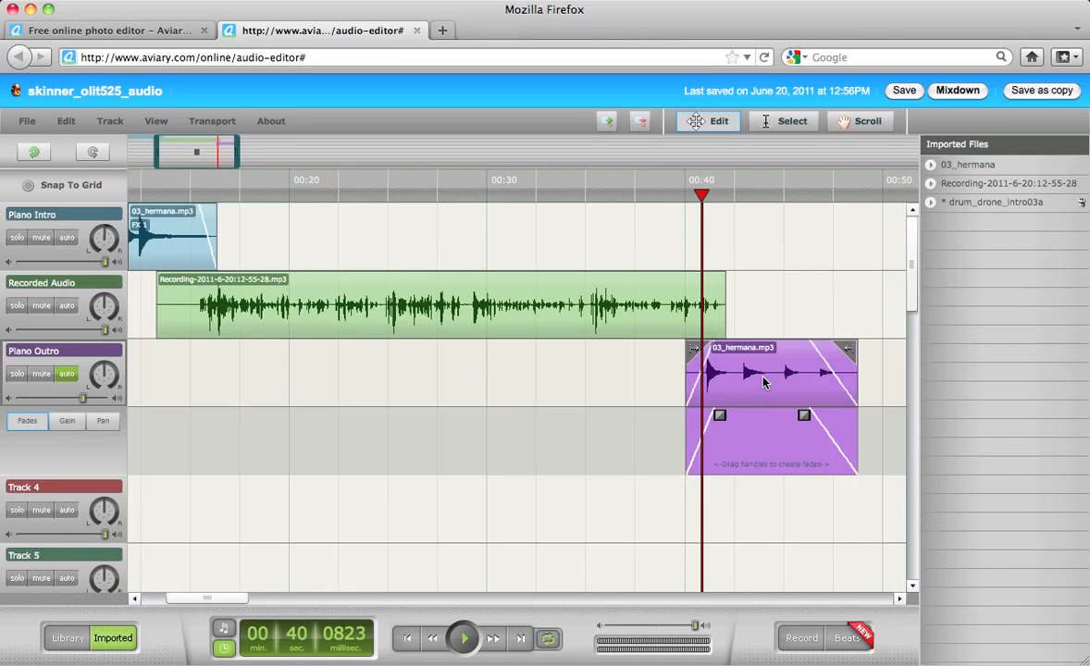
{"action": "left_click", "coordinate": [675, 192]}
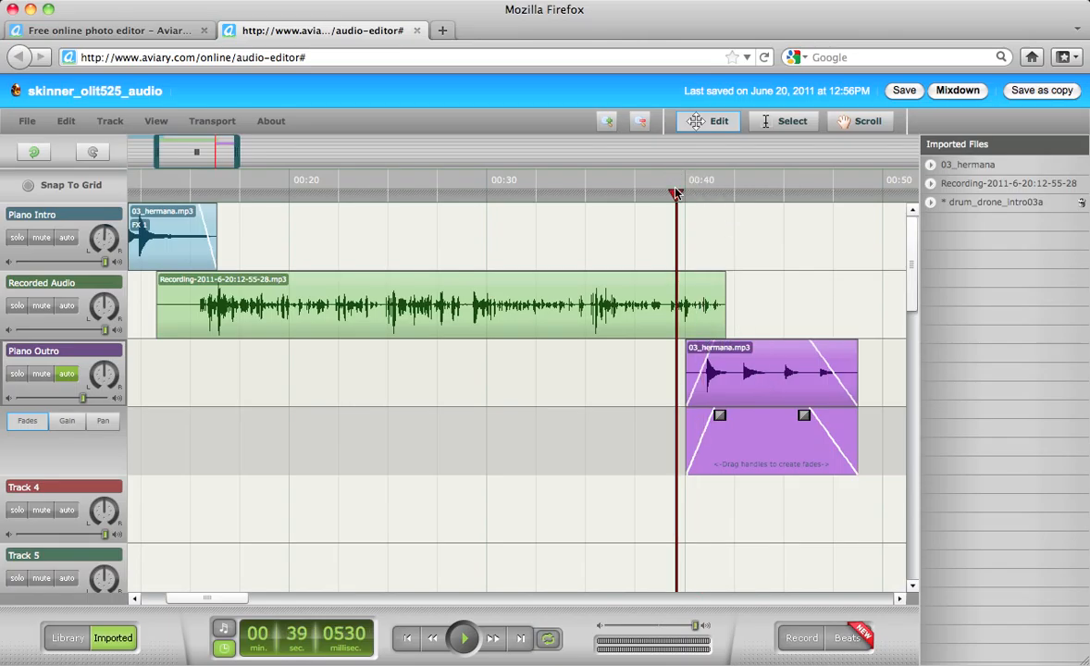
{"action": "key", "text": "space"}
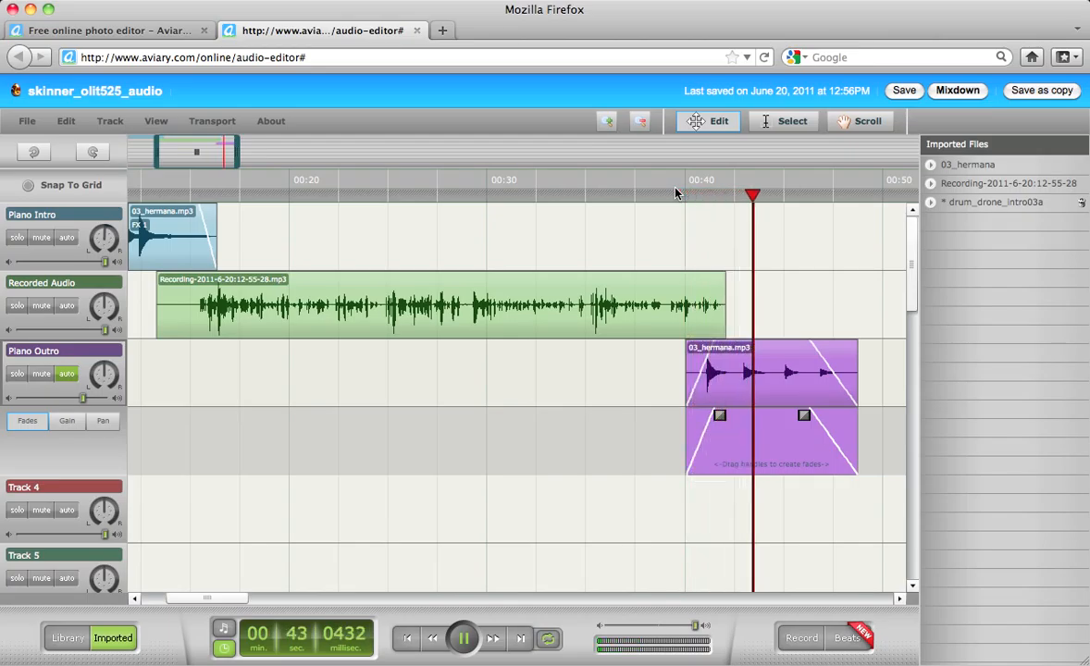
{"action": "key", "text": "space"}
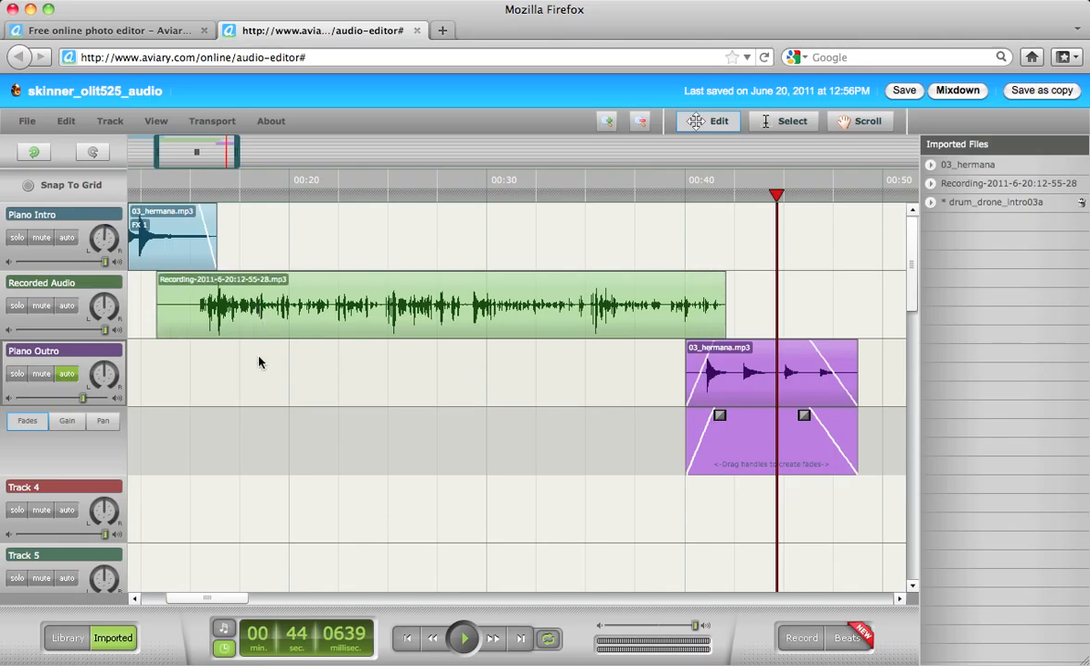
- Save the project and create a mixdown of all tracks
{"action": "left_click", "coordinate": [905, 91]}
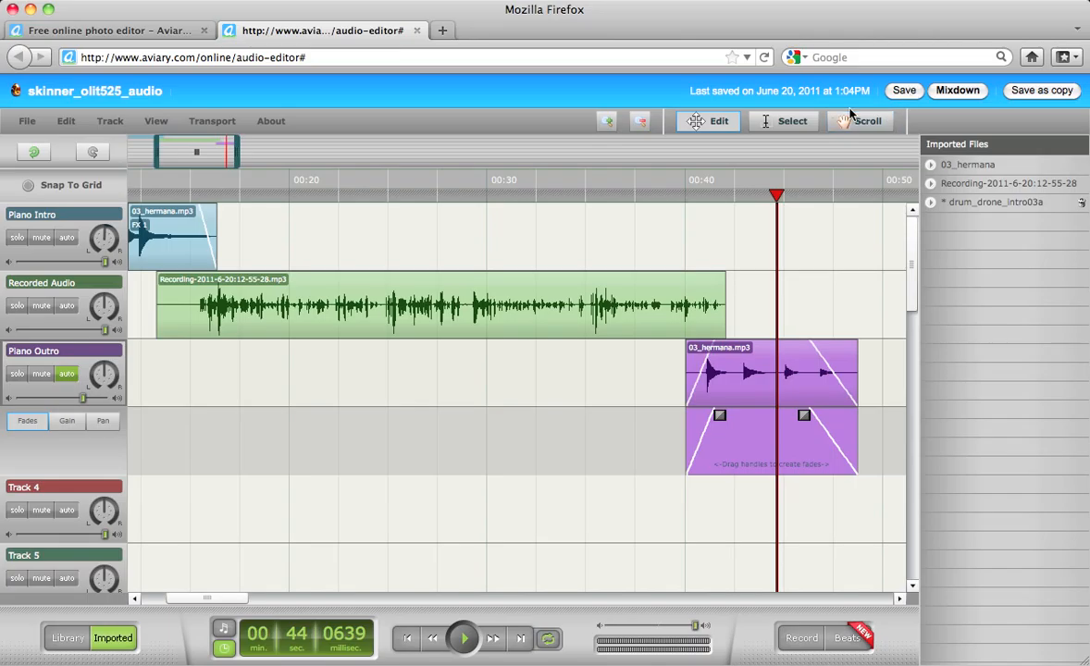
{"action": "mouse_move", "coordinate": [533, 317]}
{"action": "left_click", "coordinate": [958, 90]}
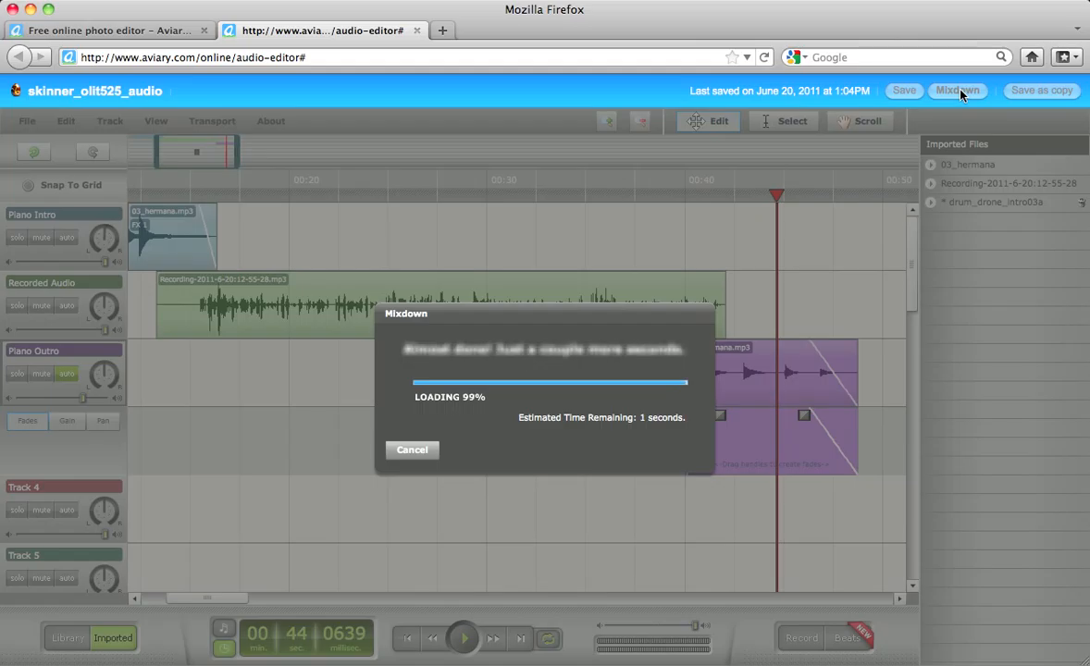
- Download the mixdown as an MP3 file into the CreativeCommons_Audio folder
{"action": "scroll", "coordinate": [960, 93], "scroll_direction": "down", "scroll_amount": 1}
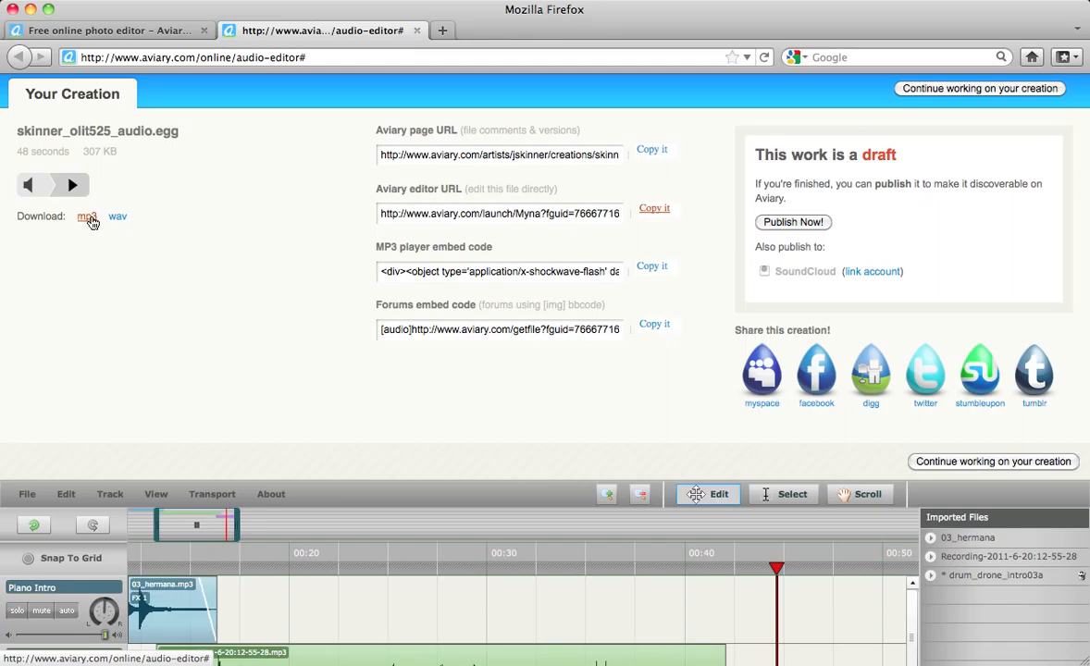
{"action": "left_click", "coordinate": [89, 219]}
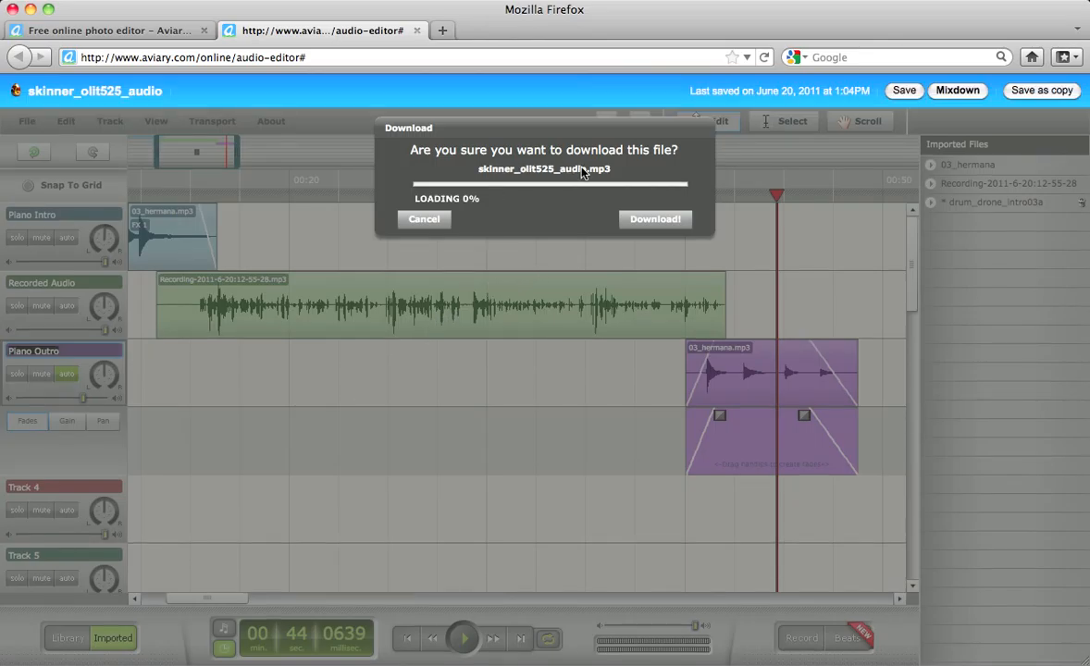
{"action": "left_click", "coordinate": [666, 226]}
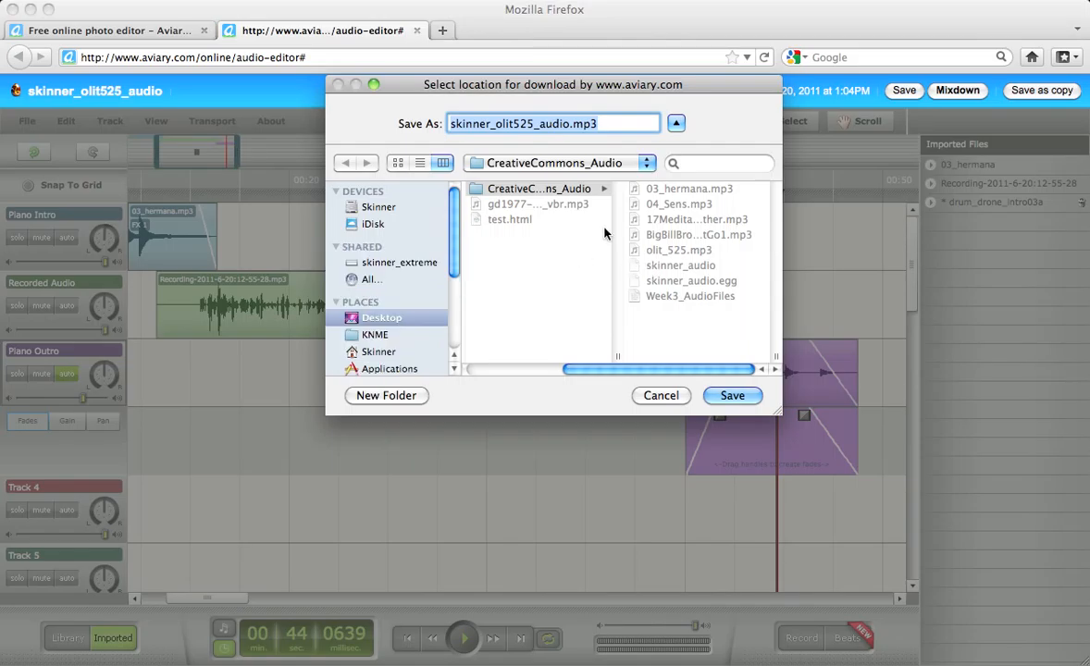
{"action": "left_click", "coordinate": [747, 398]}
{"action": "left_click", "coordinate": [751, 398]}
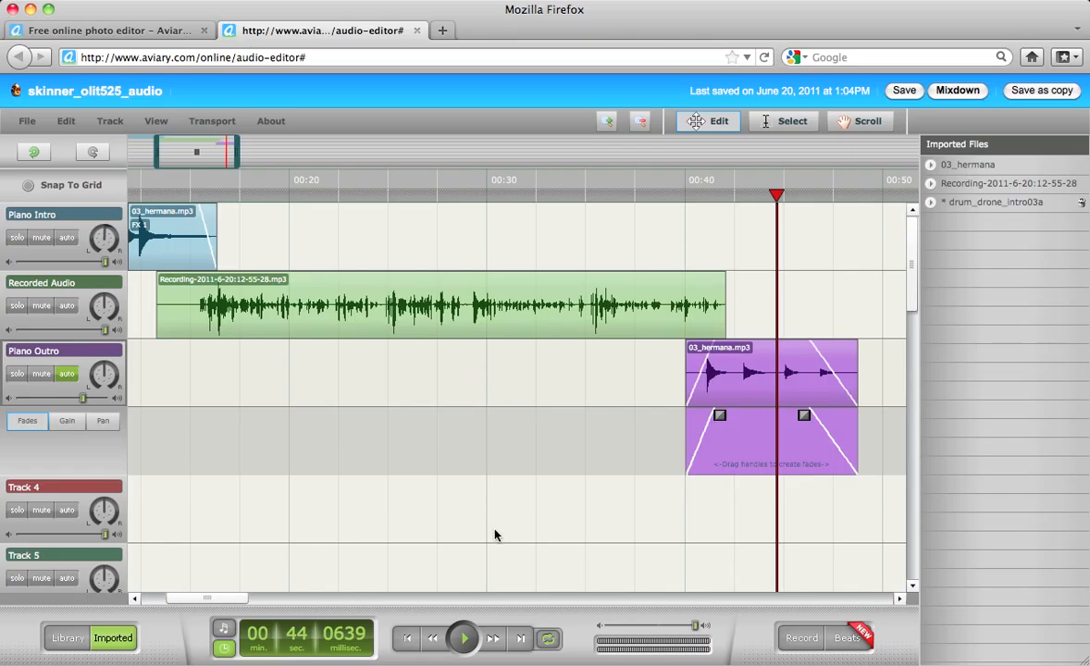
{"action": "left_click_drag", "start_coordinate": [226, 600], "coordinate": [202, 599]}
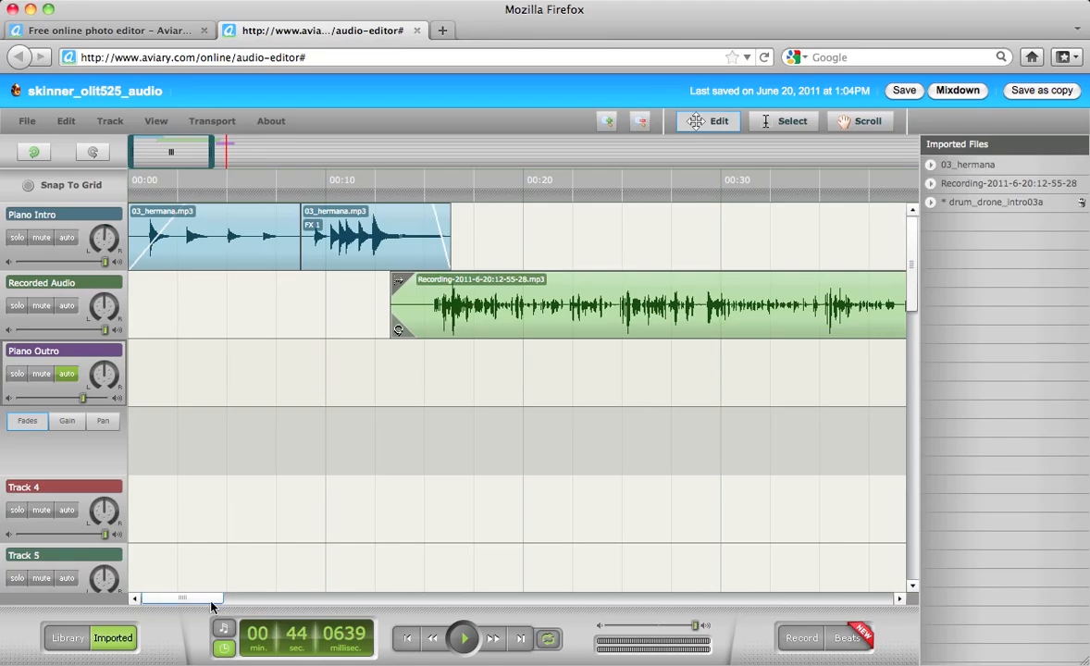
{"action": "left_click_drag", "start_coordinate": [211, 602], "coordinate": [258, 600]}
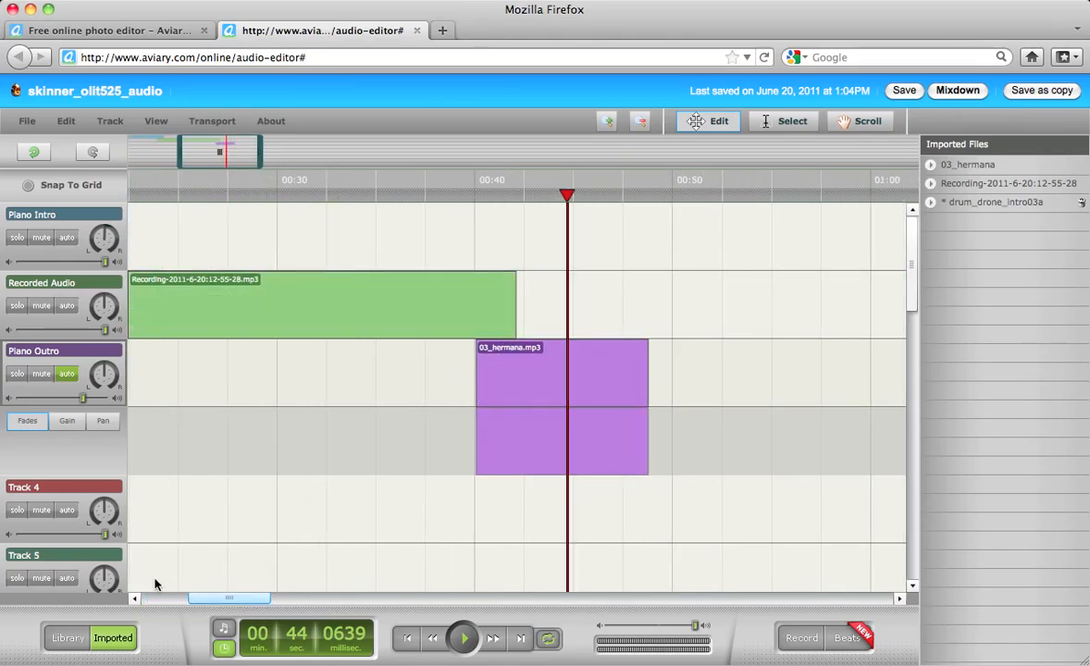
{"action": "left_click_drag", "start_coordinate": [156, 584], "coordinate": [152, 573]}
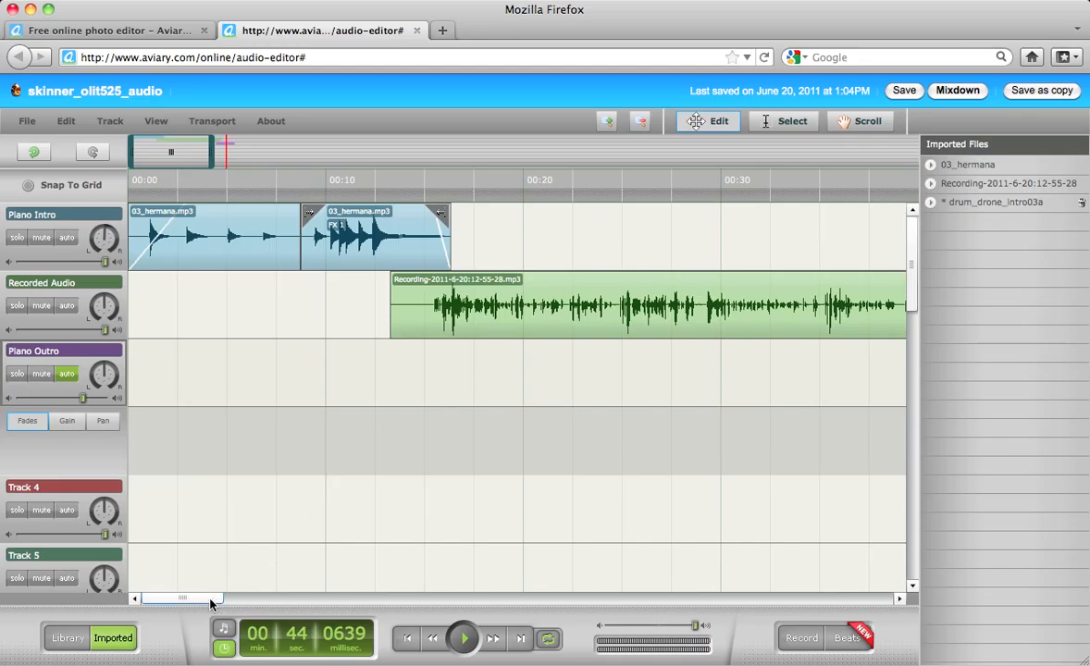
{"action": "left_click_drag", "start_coordinate": [210, 600], "coordinate": [203, 604]}
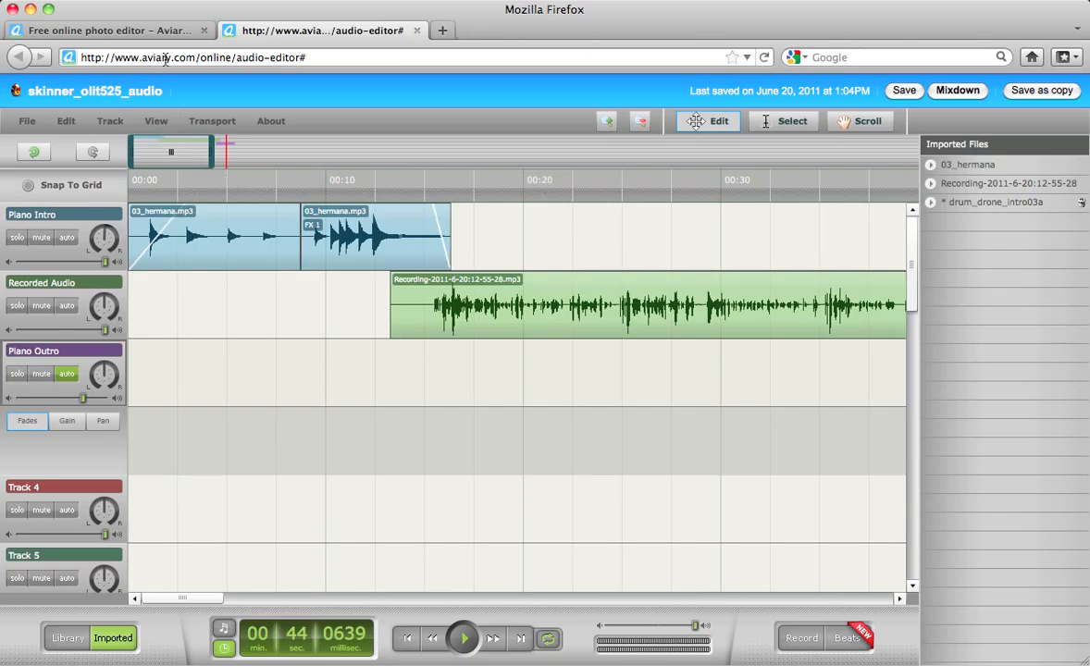
- Switch to the open Aviary home page and go to the beginning of the page
{"action": "left_click", "coordinate": [140, 31]}
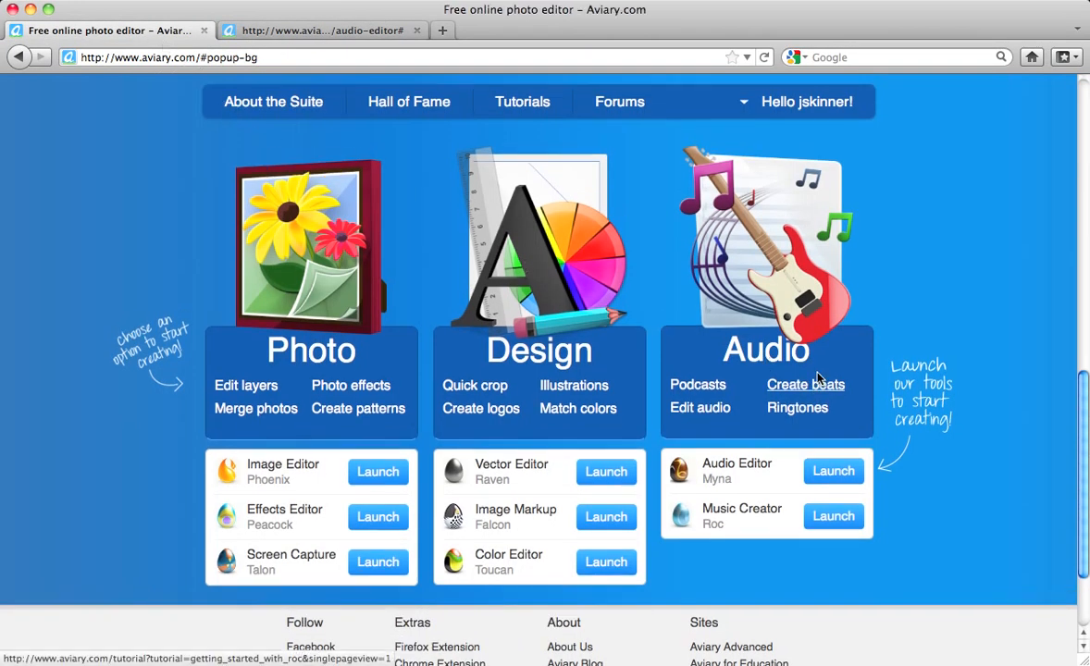
{"action": "scroll", "coordinate": [803, 382], "scroll_direction": "up", "scroll_amount": 2}
{"action": "scroll", "coordinate": [858, 368], "scroll_direction": "up", "scroll_amount": 5}
{"action": "scroll", "coordinate": [859, 363], "scroll_direction": "up", "scroll_amount": 6}
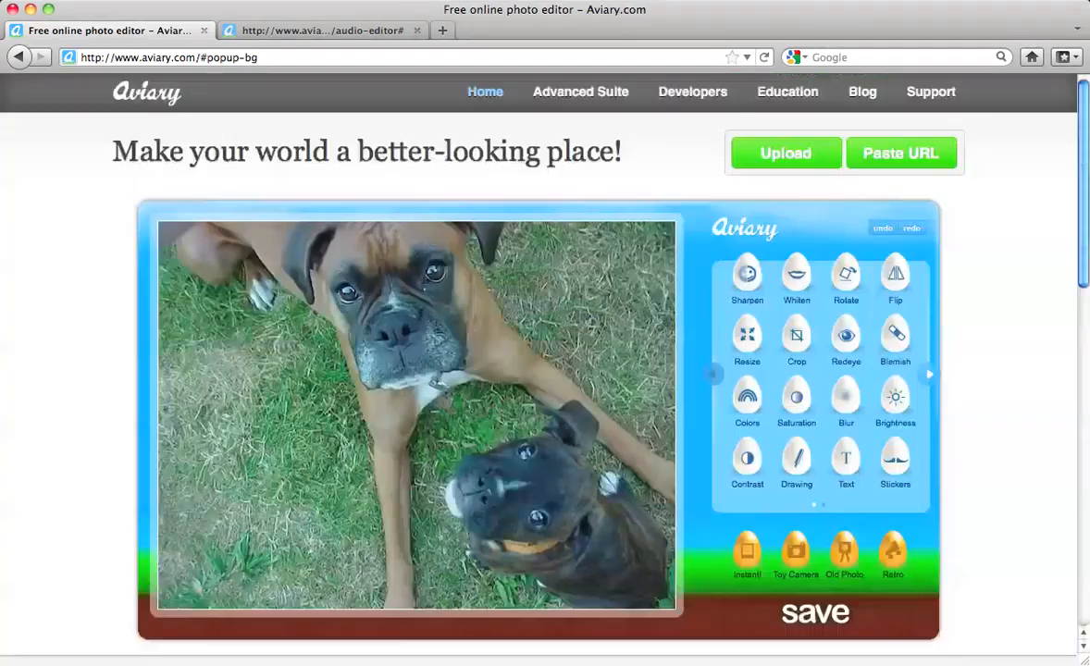
- Go to the Advanced Creative Tools section of the home page and open the account's own creations
{"action": "left_click_drag", "start_coordinate": [1084, 173], "coordinate": [1080, 439]}
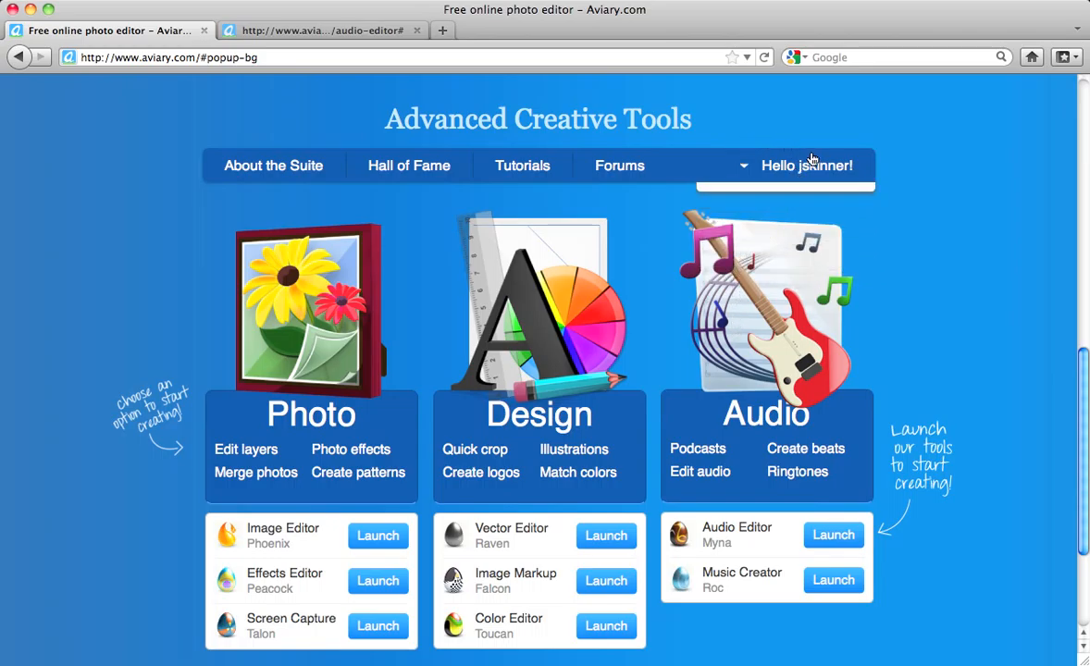
{"action": "mouse_move", "coordinate": [751, 157]}
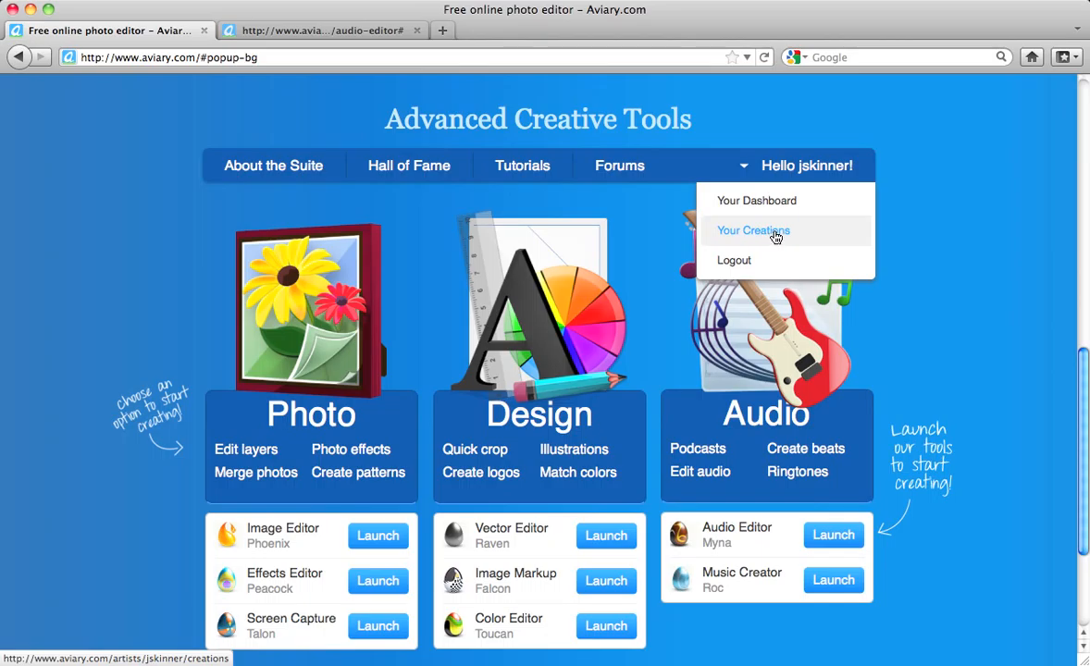
{"action": "left_click", "coordinate": [776, 238]}
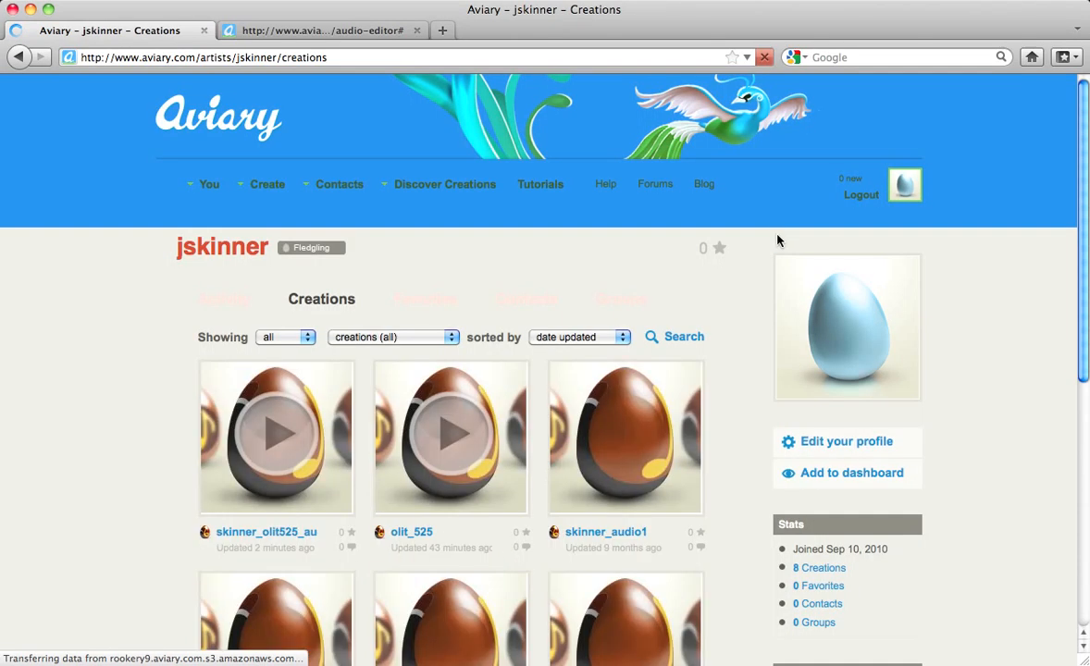
- Preview the most recently updated audio creation from its thumbnail in the creations list
{"action": "scroll", "coordinate": [747, 346], "scroll_direction": "down", "scroll_amount": 4}
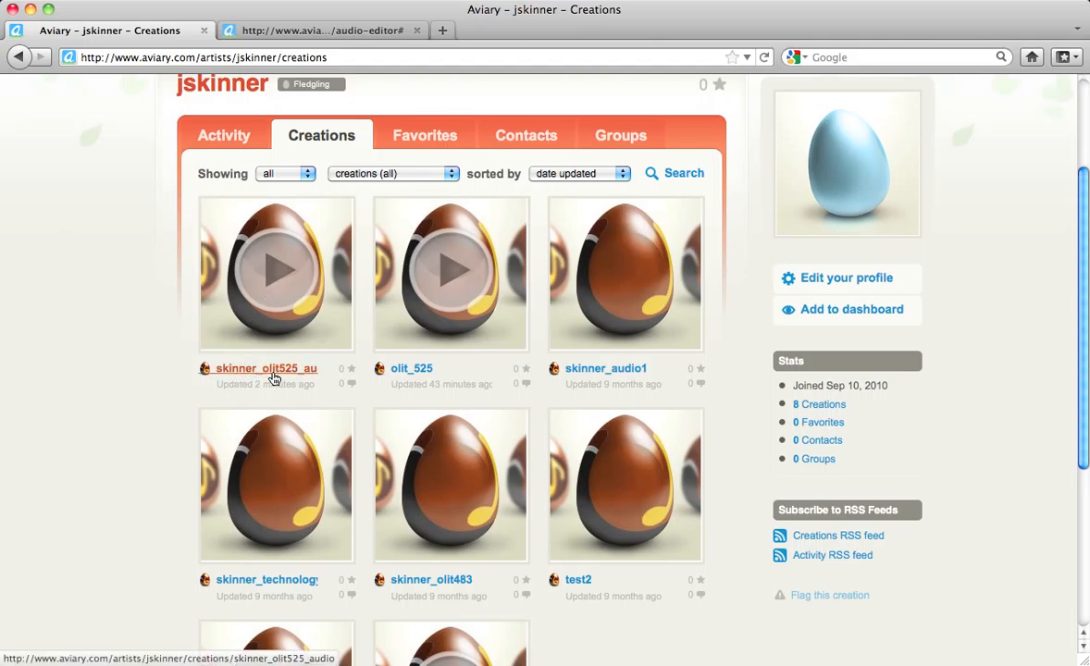
{"action": "left_click", "coordinate": [273, 294]}
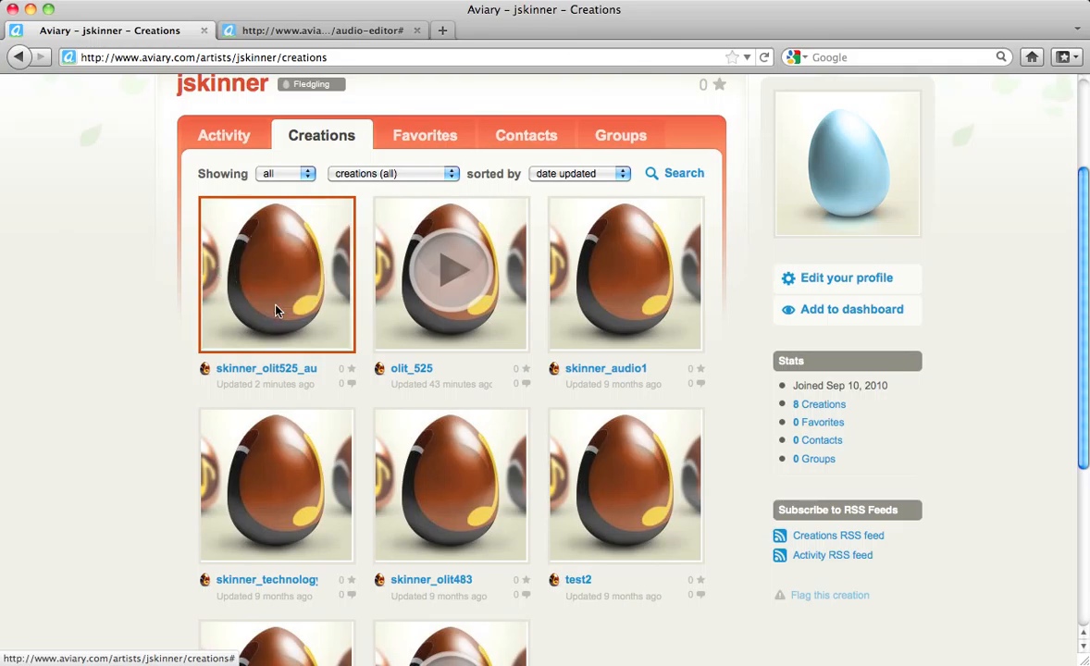
{"action": "left_click", "coordinate": [275, 325]}
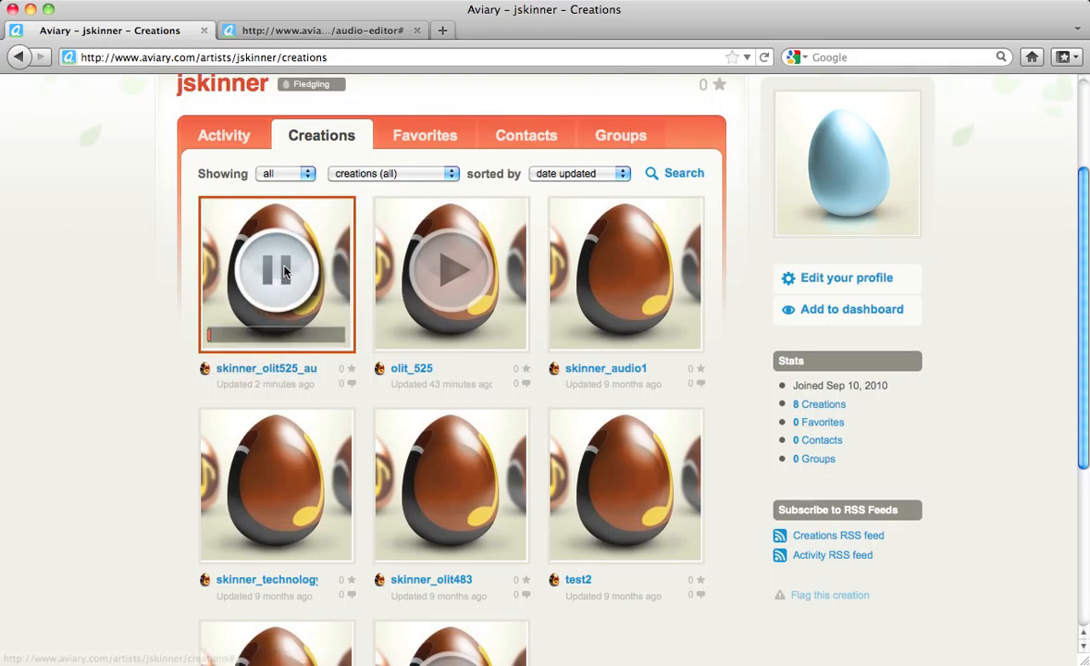
- Open the most recently updated creation's page and launch it in the Audio Editor, moving the new window up into view
{"action": "left_click", "coordinate": [286, 370]}
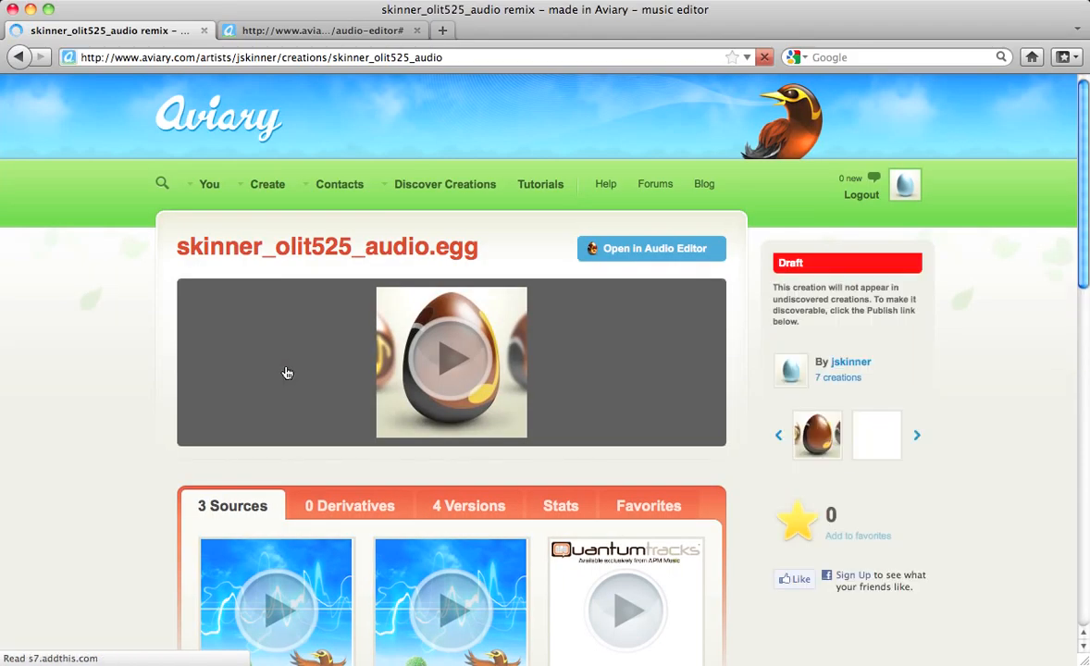
{"action": "left_click", "coordinate": [665, 249]}
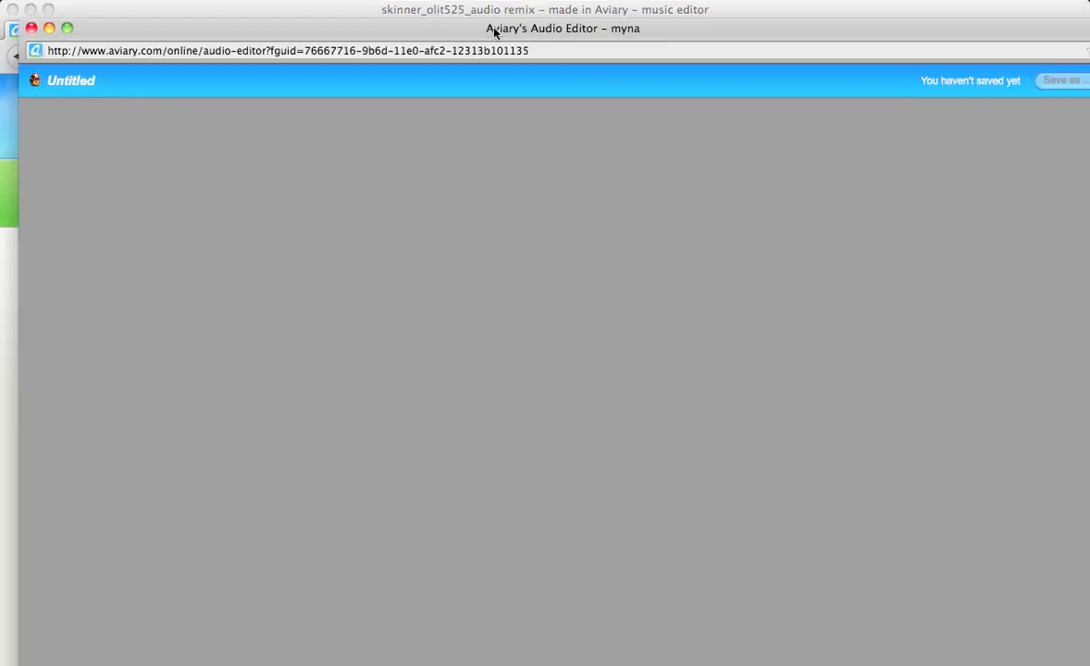
{"action": "left_click_drag", "start_coordinate": [492, 31], "coordinate": [481, 18]}
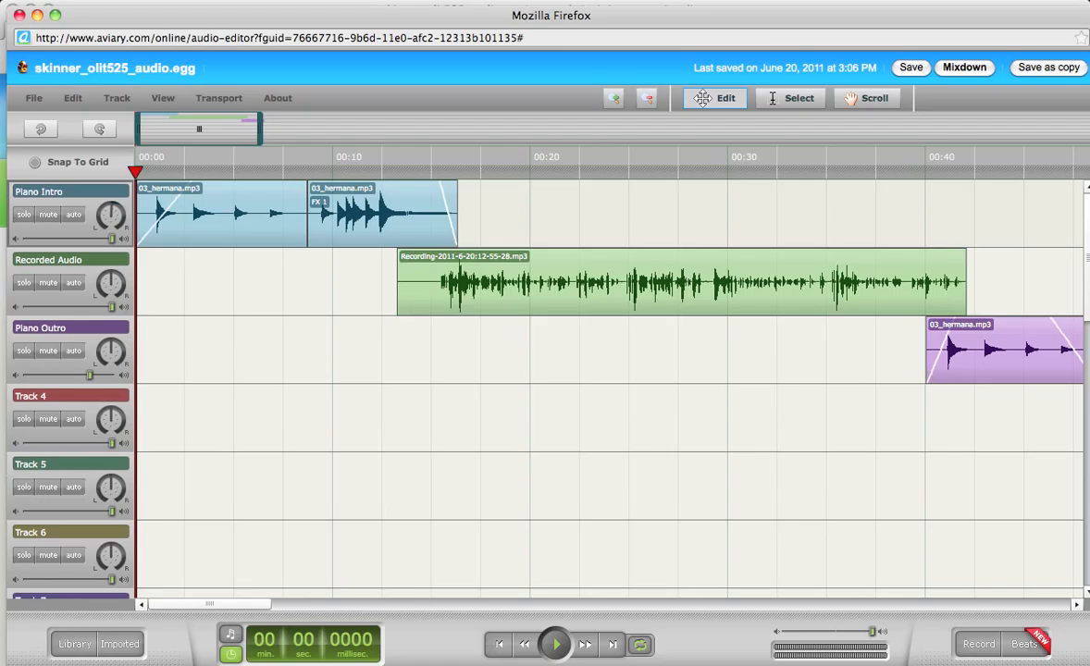
{"action": "left_click", "coordinate": [868, 0]}
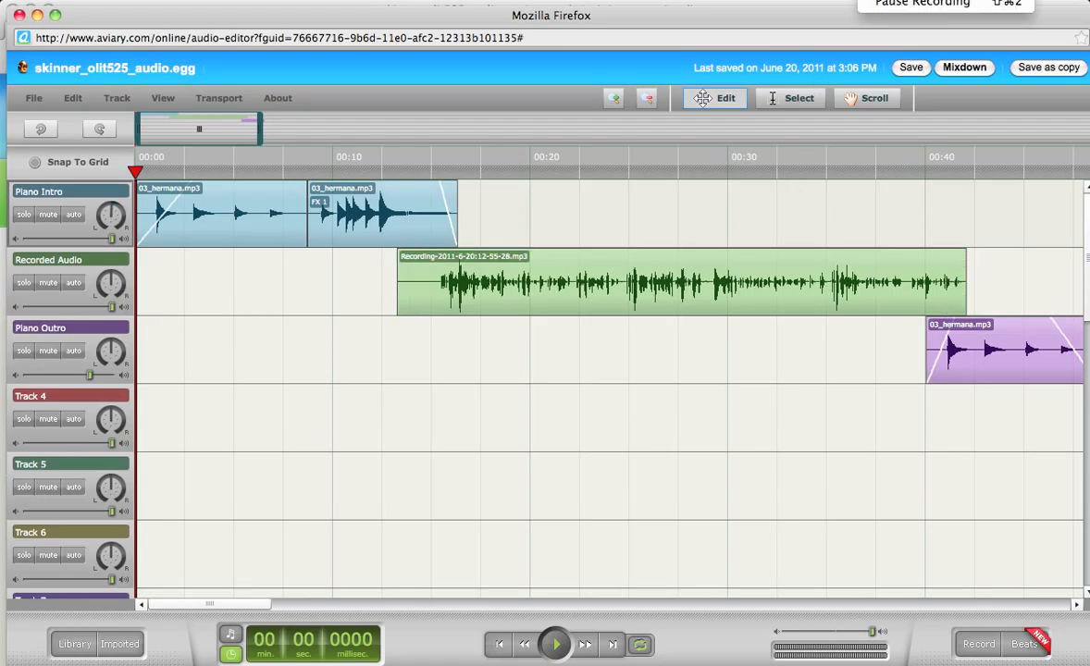